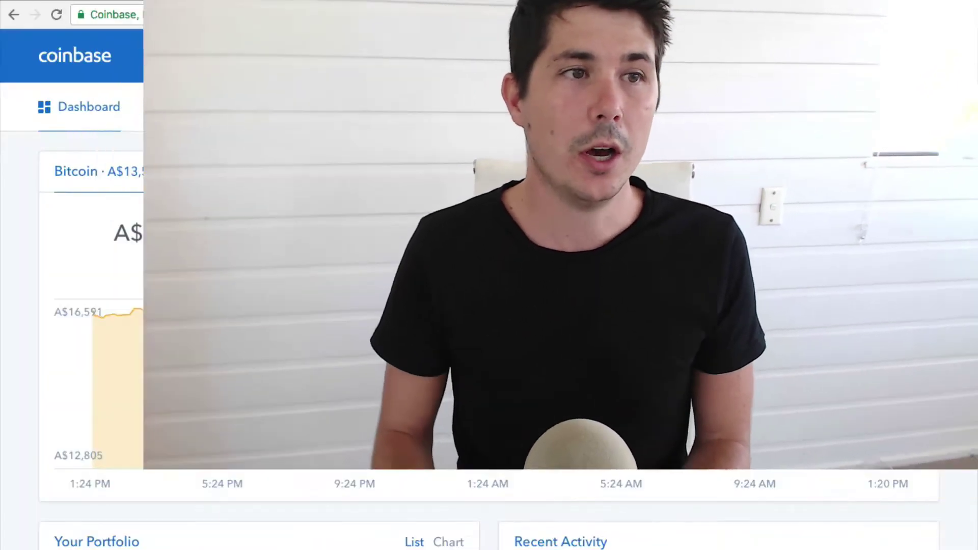
Scroll up to Coinbase's Bitcoin 1D chart showing A$13,558.61, down 17.14%.
scroll(563, 437, up, 3)
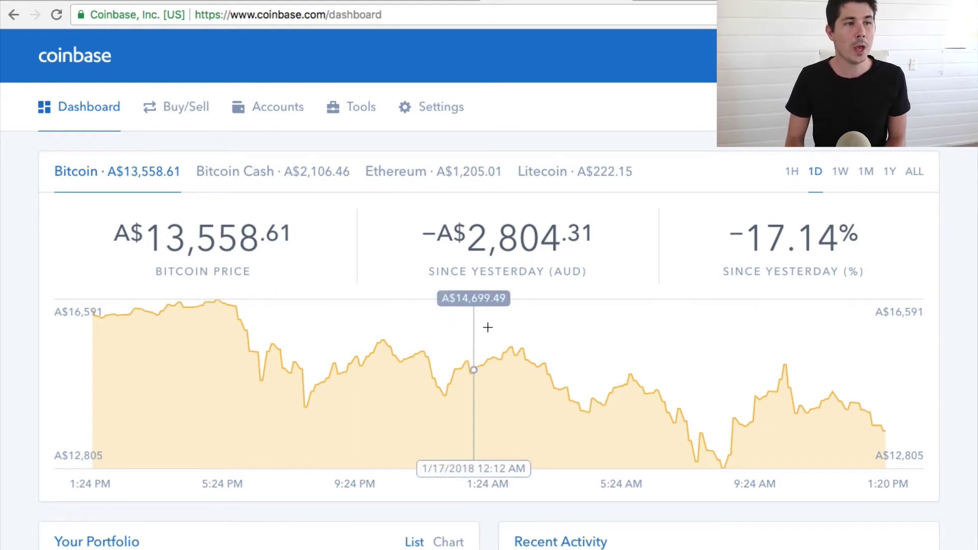
Read Bitcoin's past-day prices along the 1D chart, then move to the Living Room of Satoshi tab.
mouse_move(273, 386)
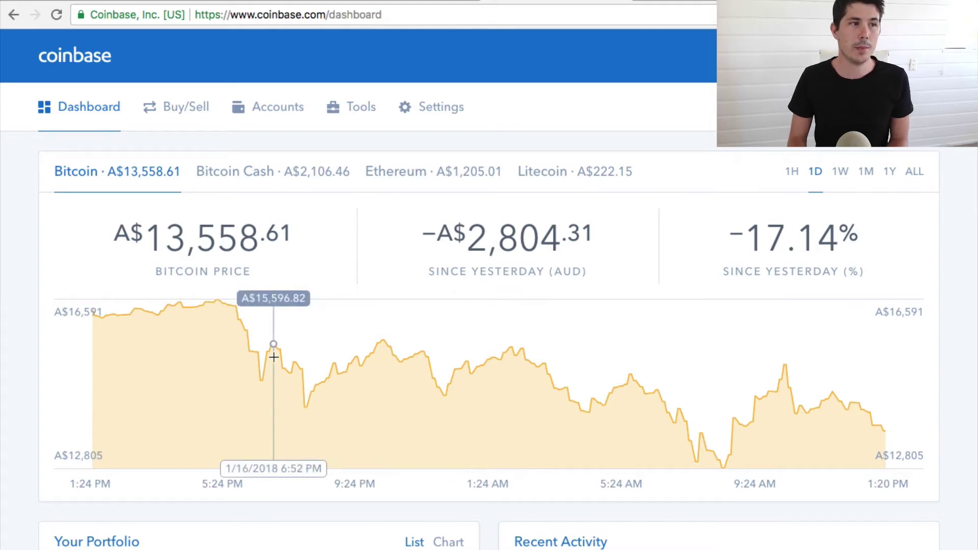
mouse_move(393, 393)
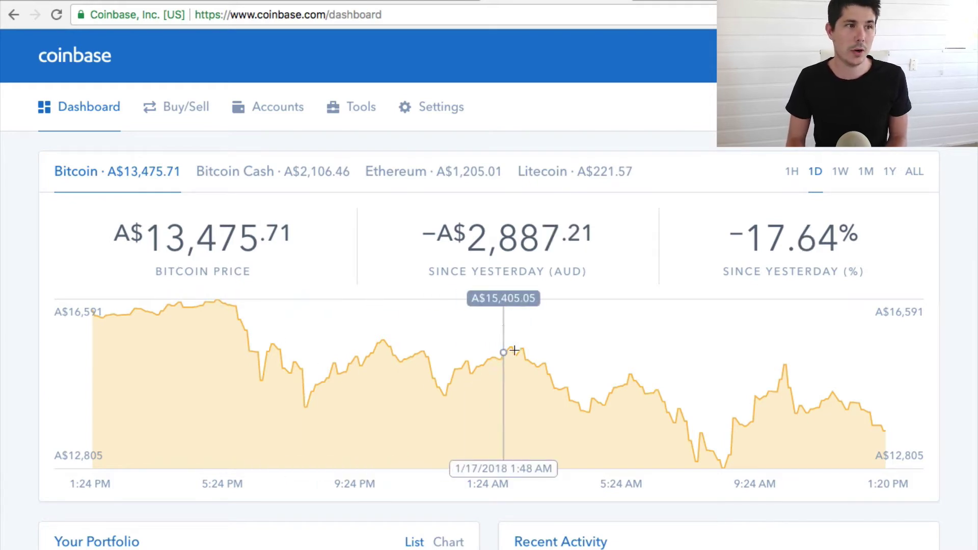
mouse_move(137, 330)
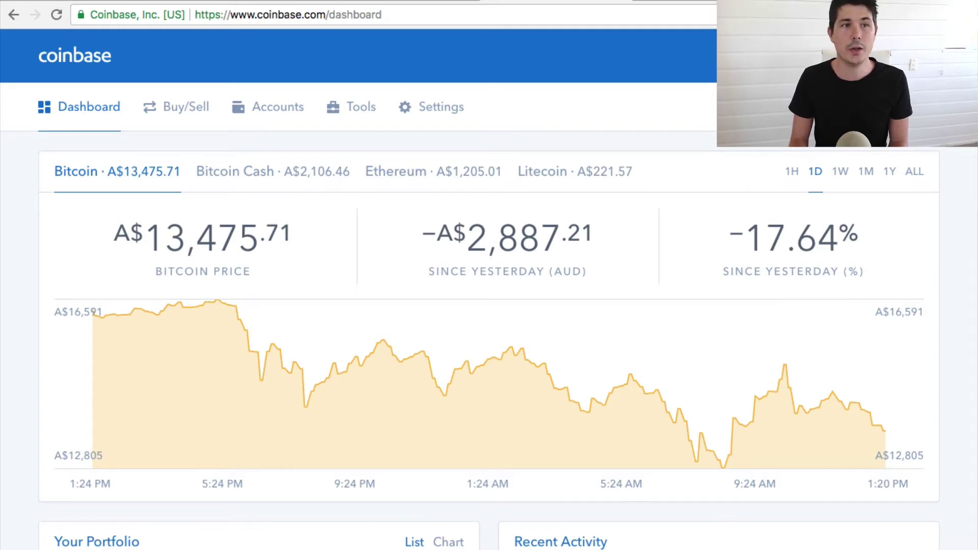
key(ctrl+Tab)
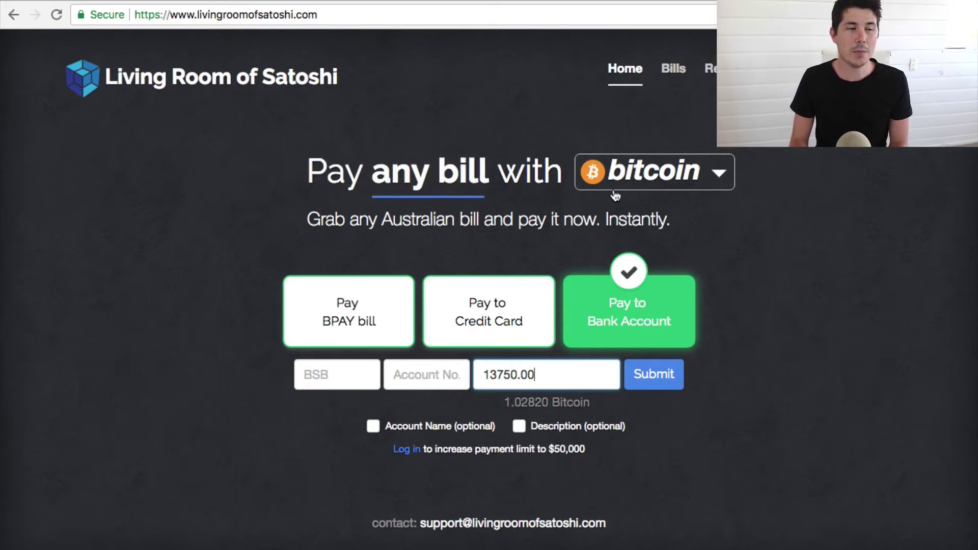
click(650, 176)
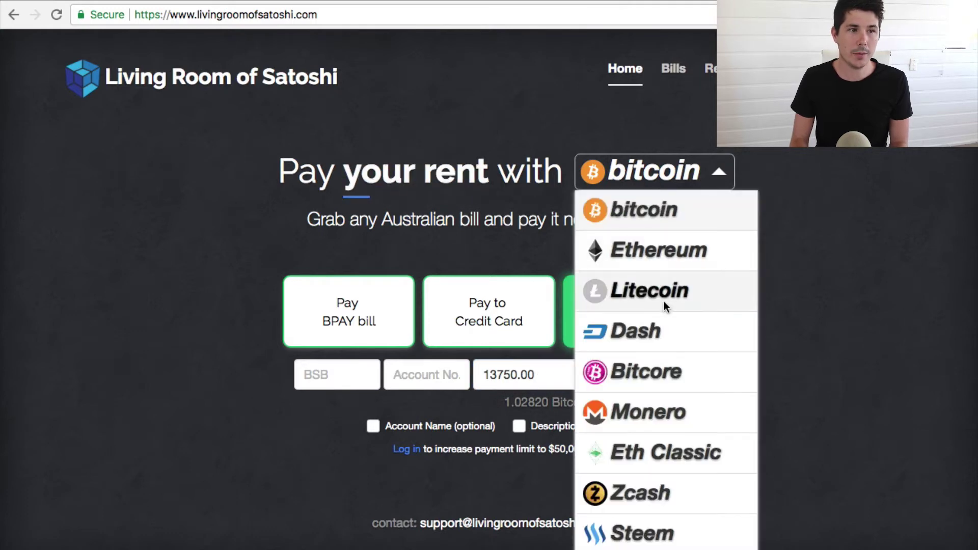
scroll(661, 371, down, 3)
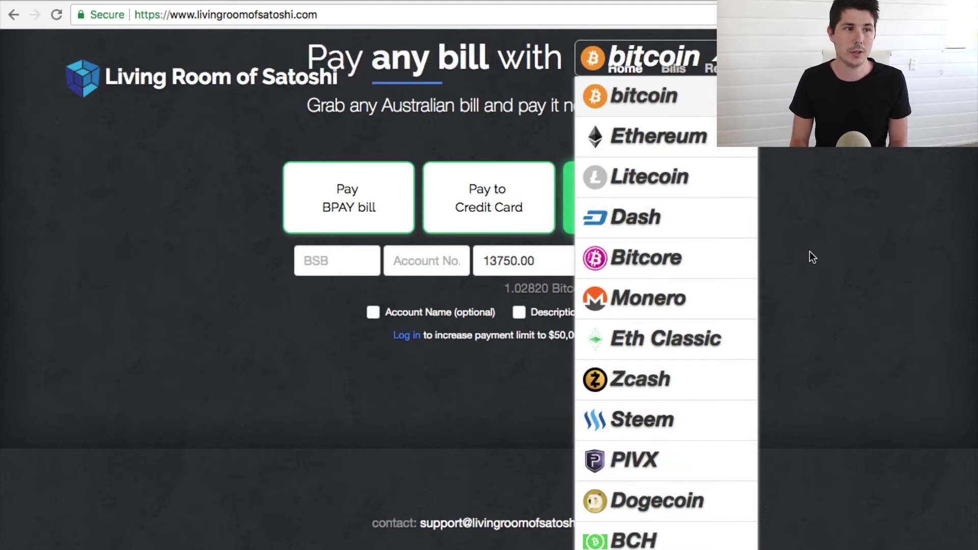
scroll(663, 257, up, 2)
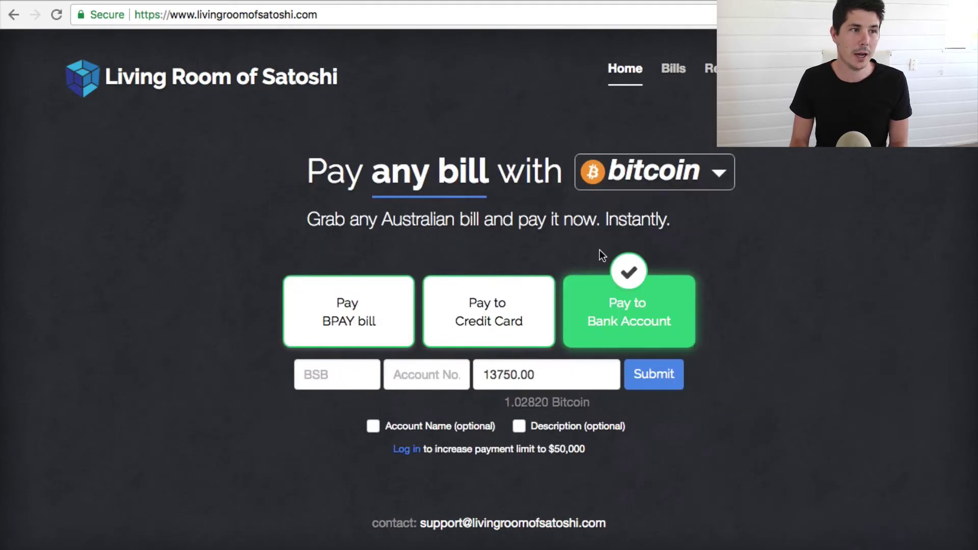
Look at the BPAY and credit card forms, then return to Pay to Bank Account with bitcoin.
click(368, 331)
click(511, 328)
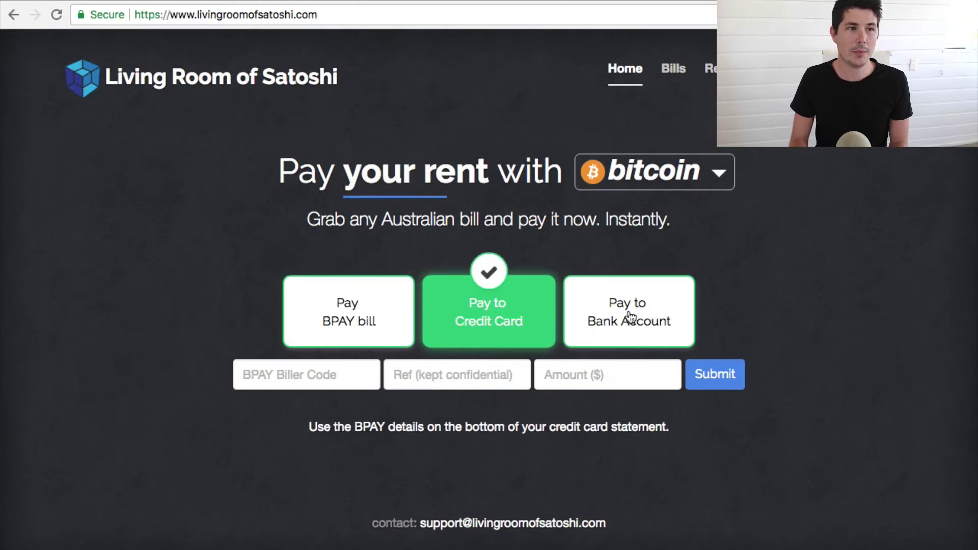
click(635, 317)
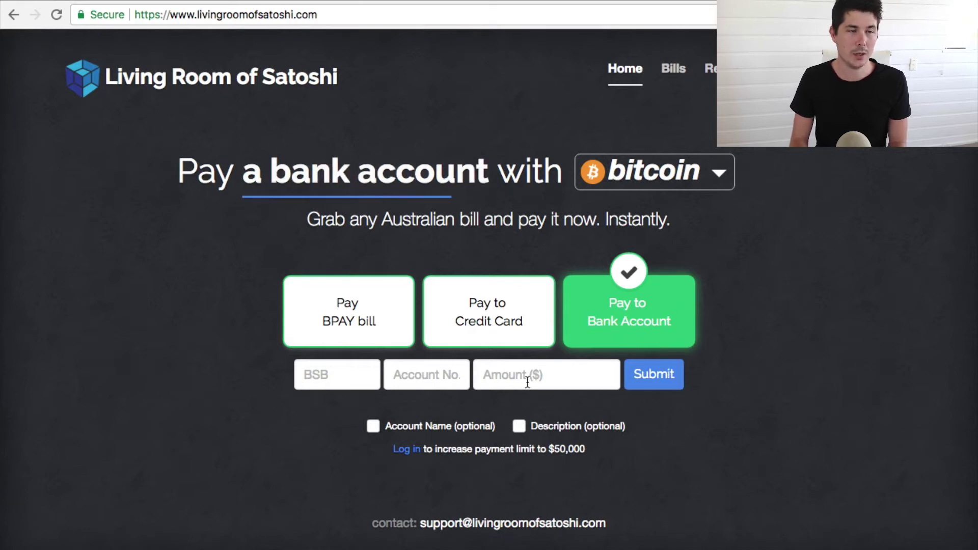
click(659, 173)
click(684, 171)
Enter a 10000 payment amount and note its 0.74778 Bitcoin cost.
click(510, 384)
text(10000)
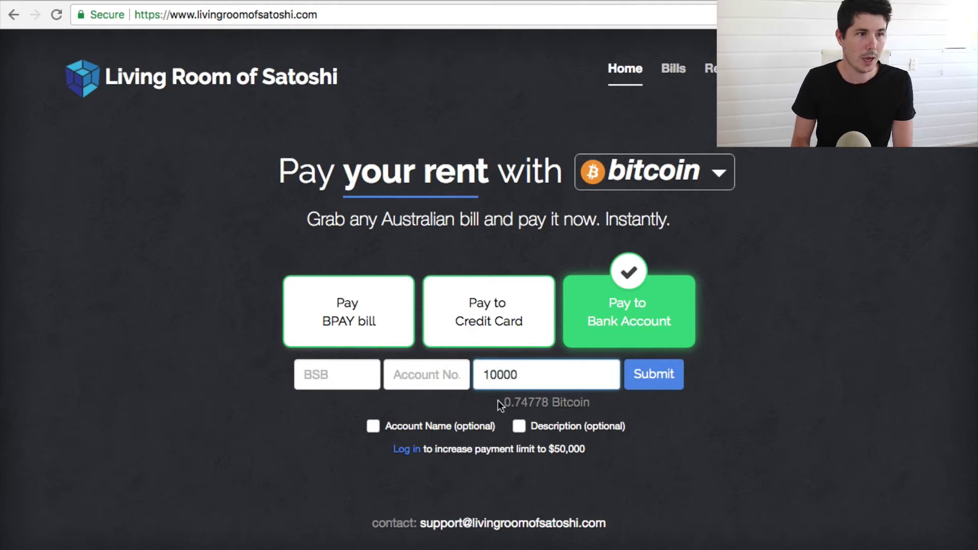
drag(503, 403, 596, 403)
click(611, 499)
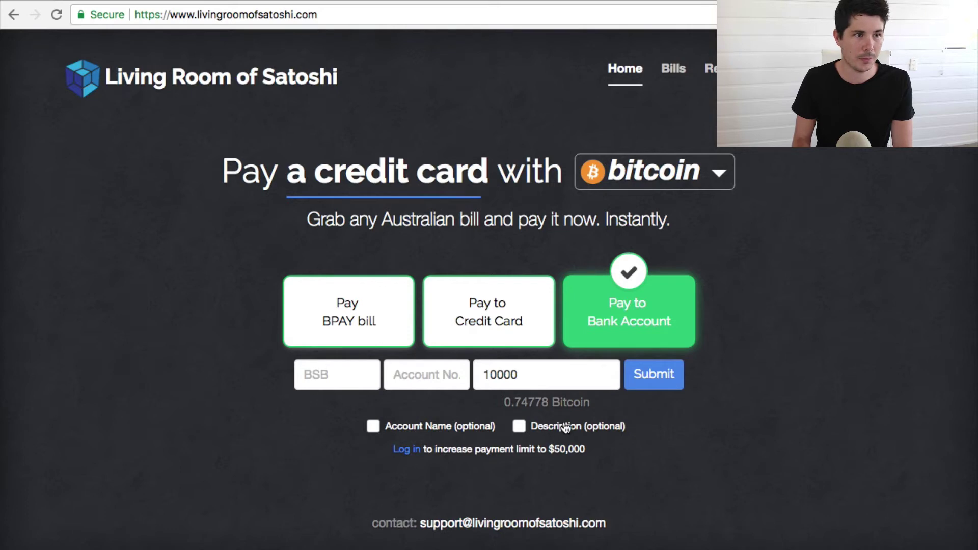
click(313, 375)
click(418, 375)
click(546, 374)
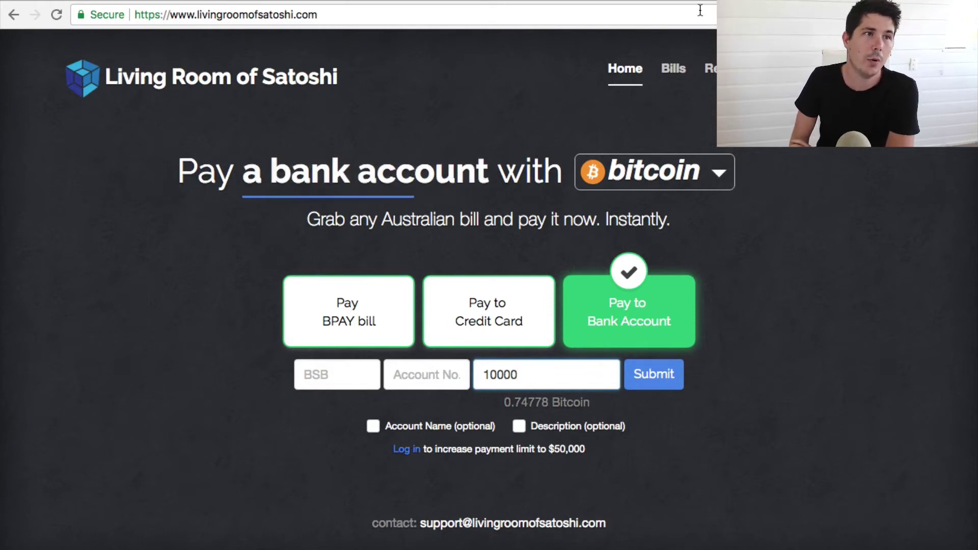
key(ctrl+Tab)
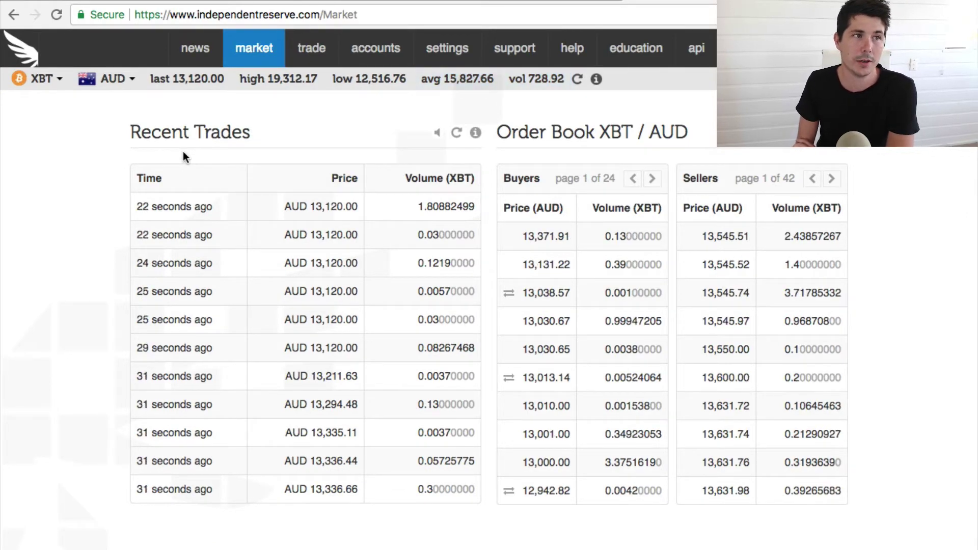
click(60, 78)
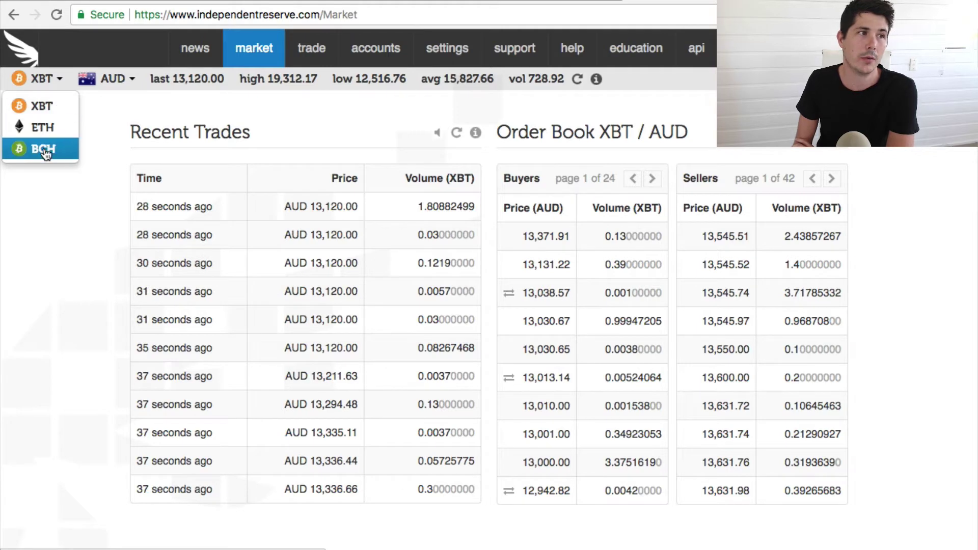
click(198, 146)
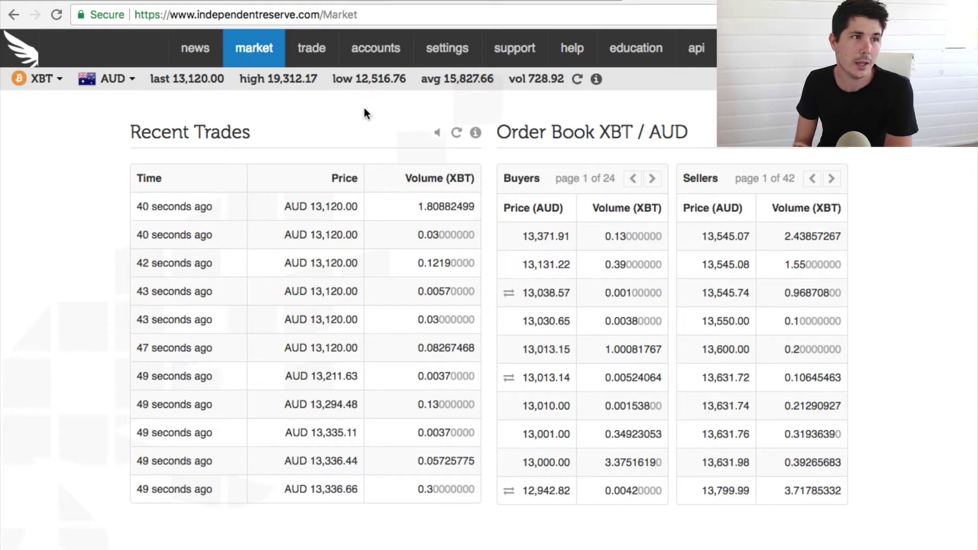
scroll(359, 124, down, 1)
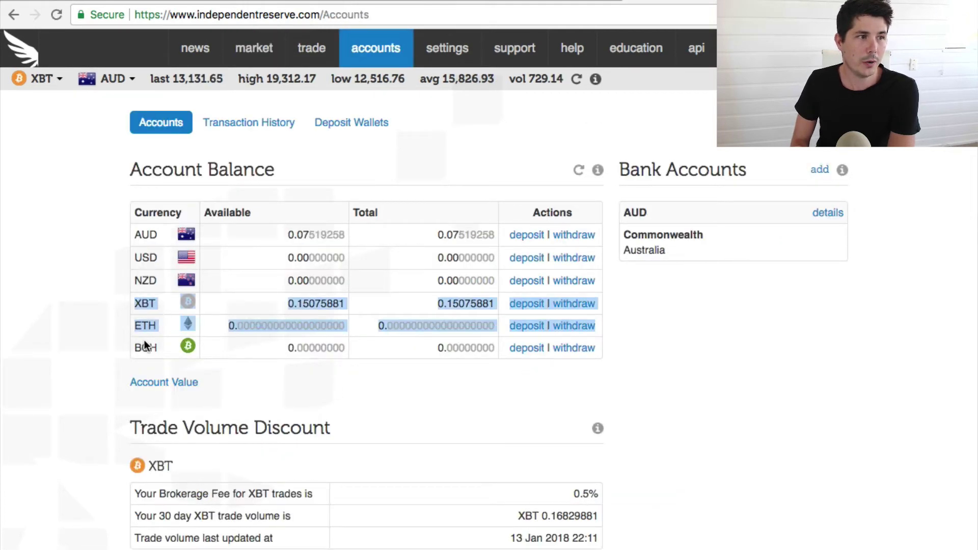
View and select the XBT deposit address, close the dialog, and go to the trade page.
click(527, 305)
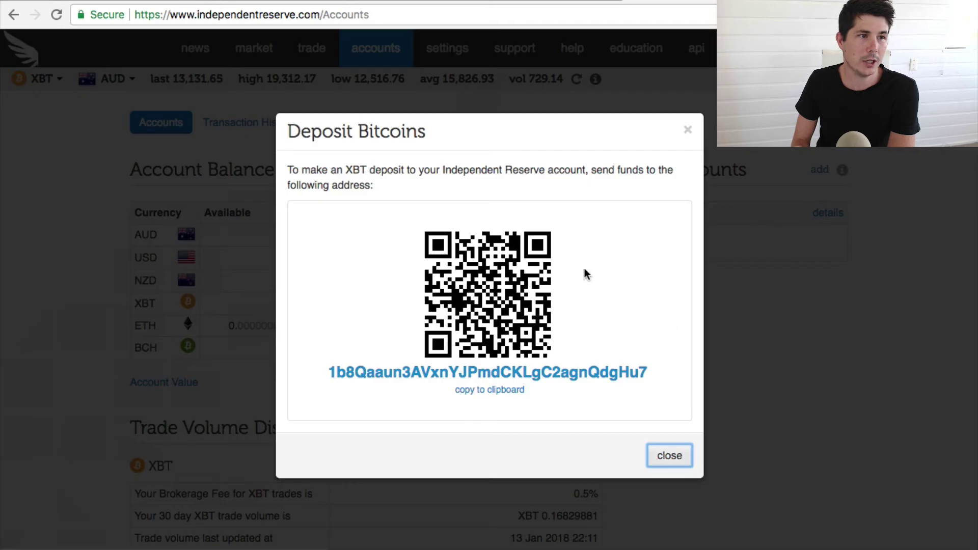
drag(653, 373, 326, 372)
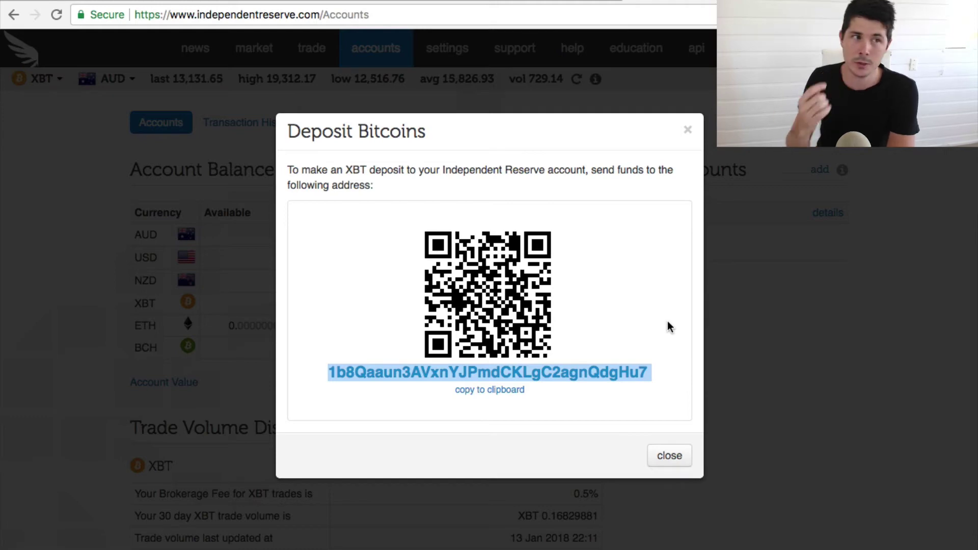
click(688, 130)
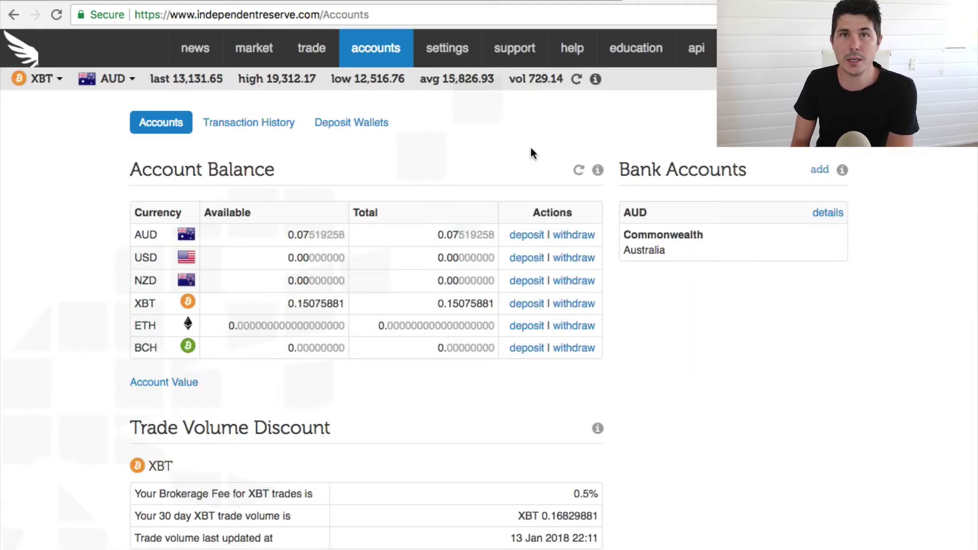
click(309, 57)
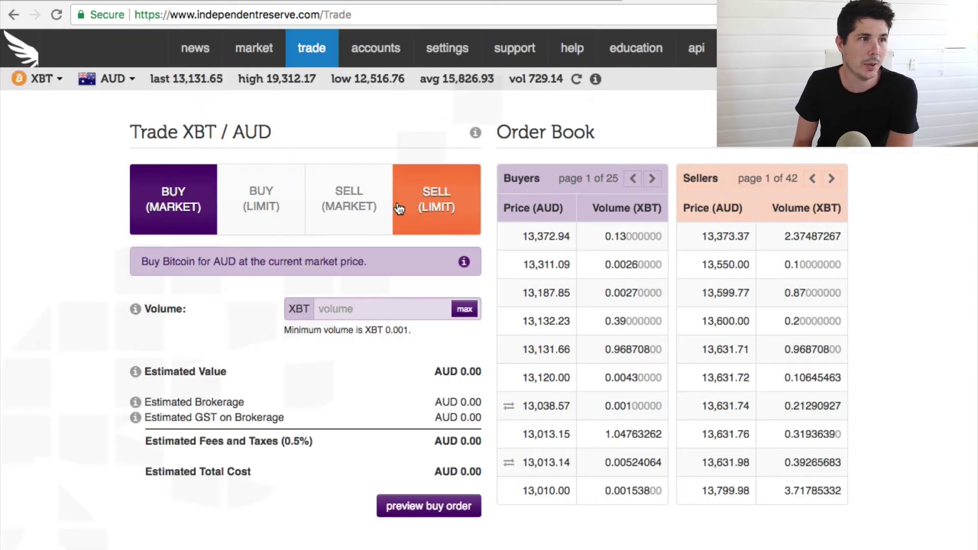
Set up a market sell of 1 XBT and check its estimated value.
click(371, 201)
click(352, 311)
text(1)
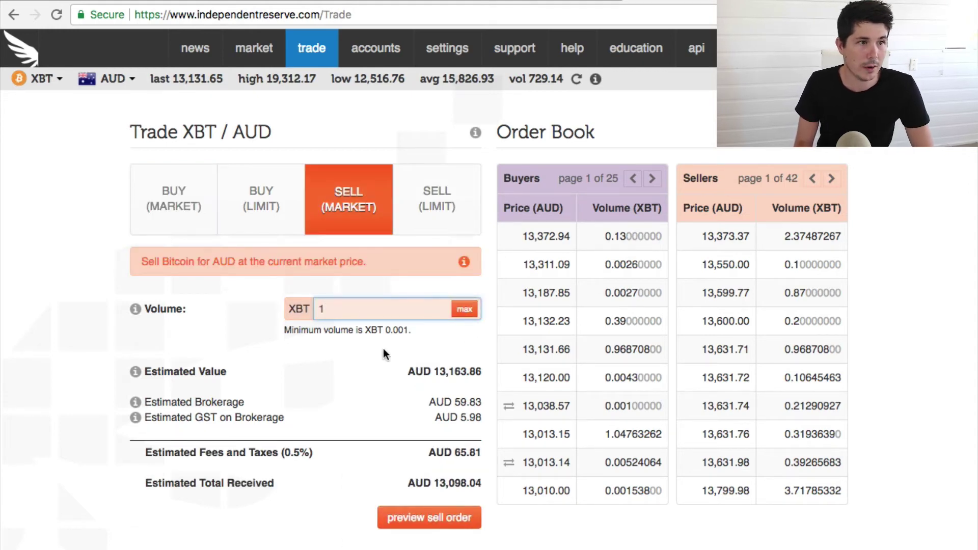
drag(433, 372, 481, 375)
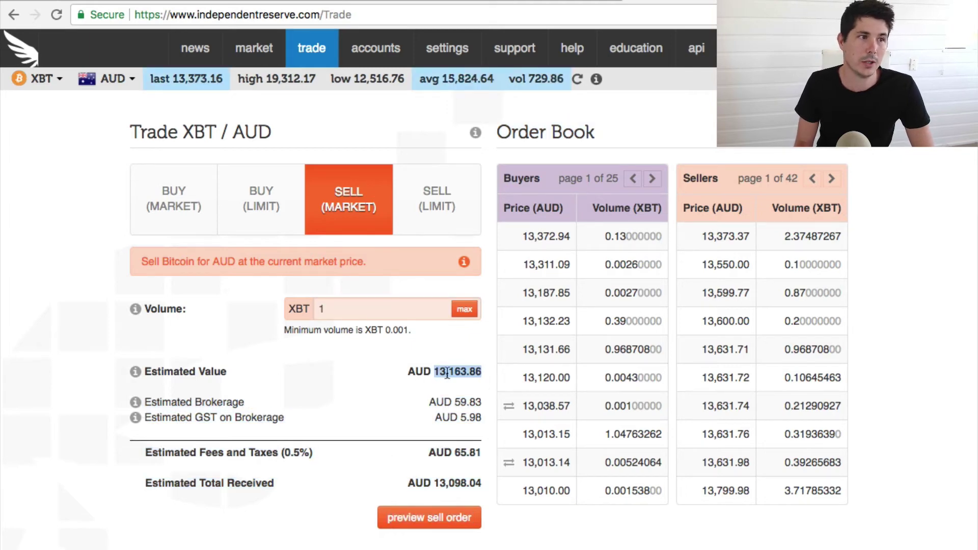
Switch to a limit sell and compare the top buyer with the 13,799.98 seller.
click(427, 212)
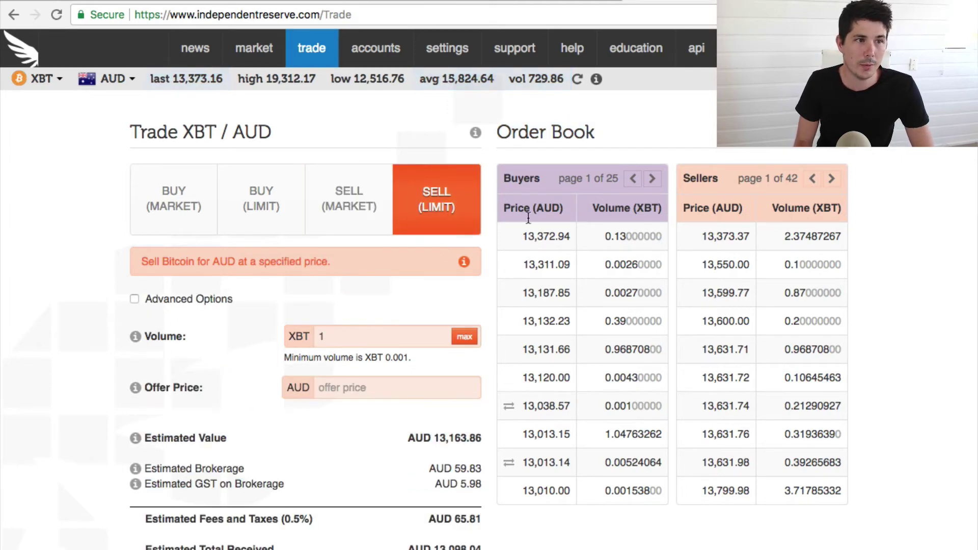
drag(518, 241, 642, 251)
click(559, 248)
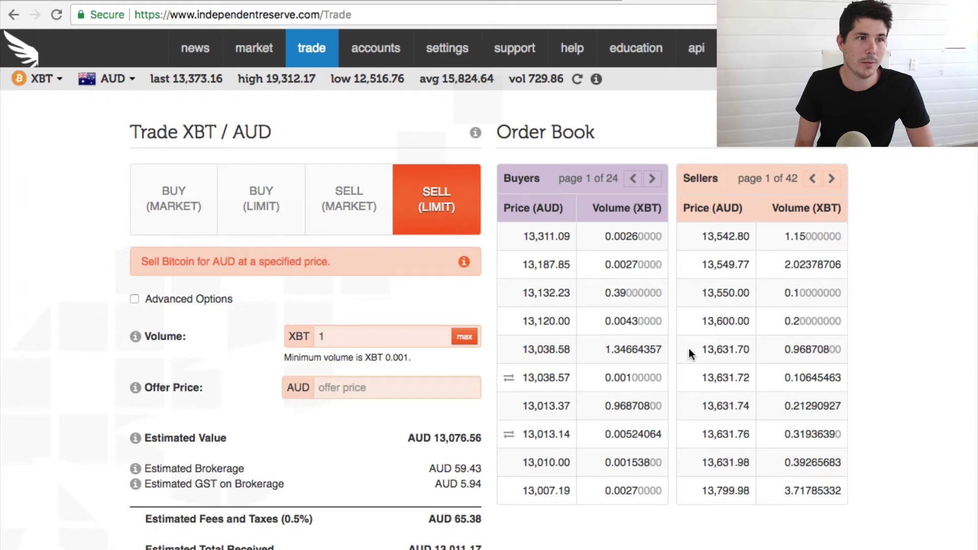
drag(703, 490, 834, 494)
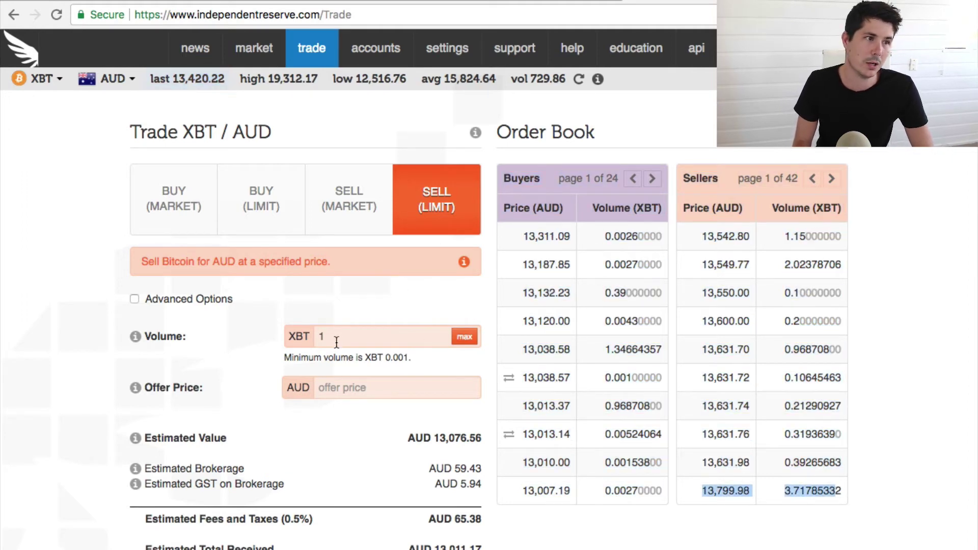
Enter an offer price of 14000 for 1 XBT and check the AUD 70.00 fee estimate.
click(354, 341)
key(Tab)
text(14000)
click(389, 392)
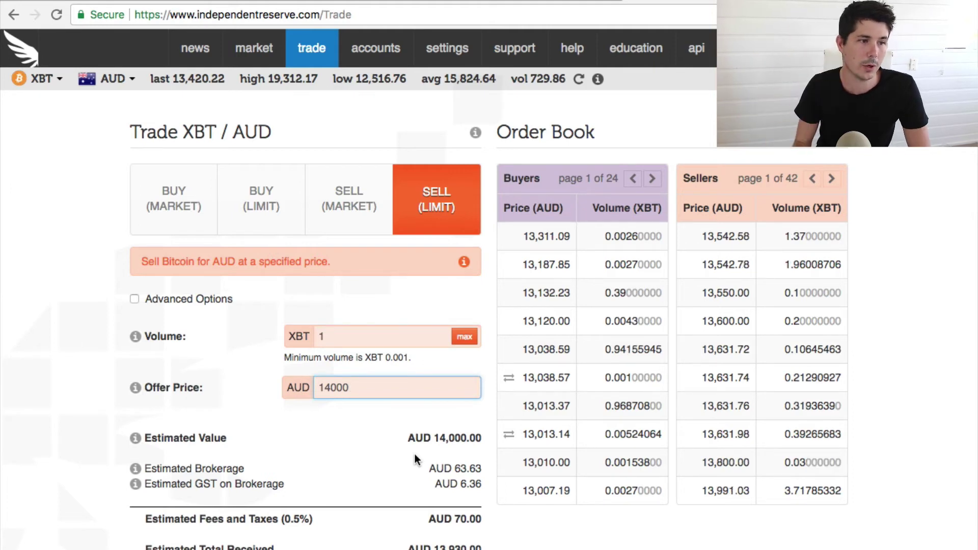
scroll(415, 454, down, 1)
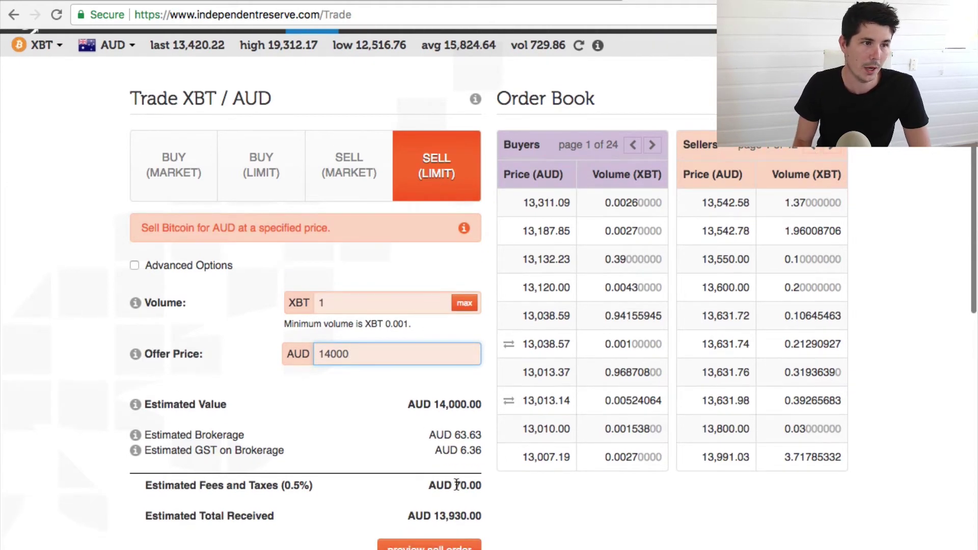
drag(478, 493, 152, 488)
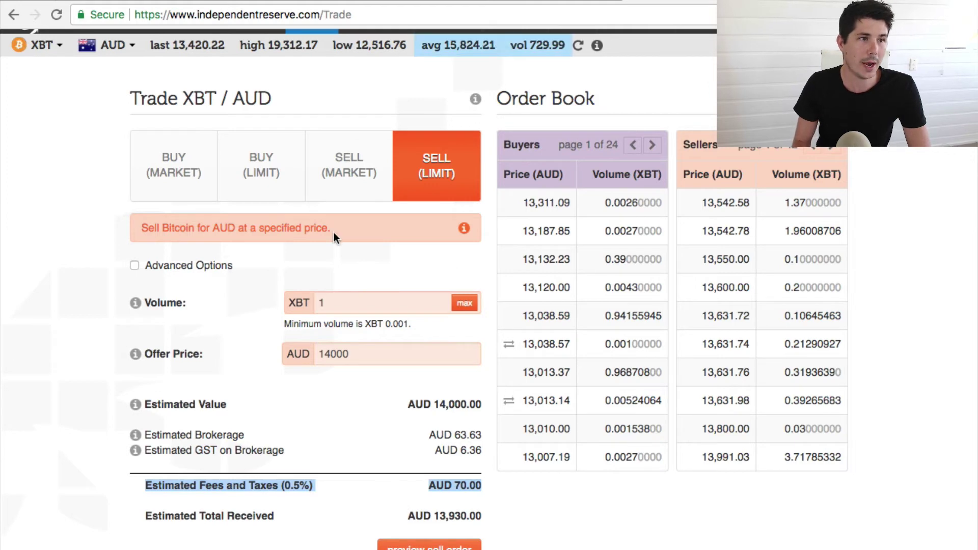
scroll(334, 238, up, 1)
click(379, 53)
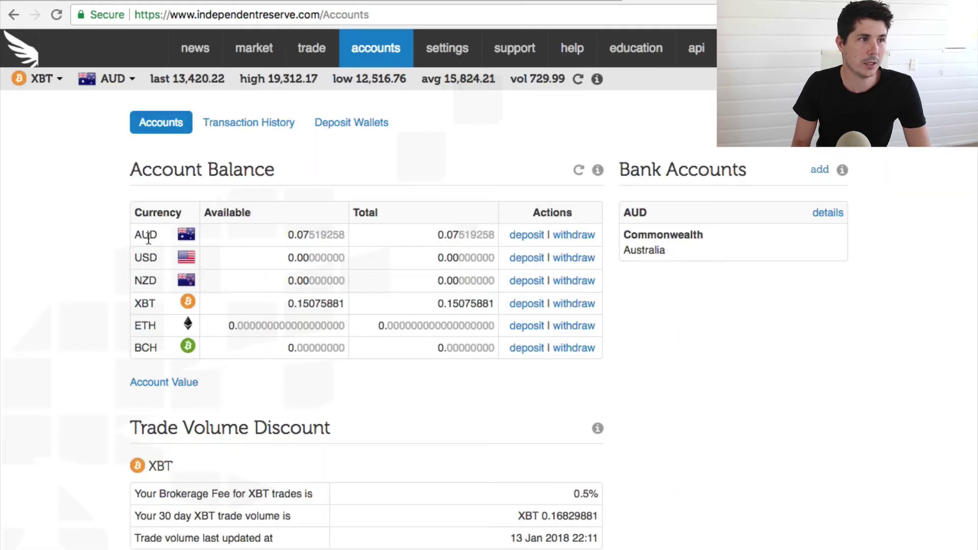
Review the currency balances, then open and cancel the AUD withdrawal form.
drag(131, 257, 186, 277)
click(229, 286)
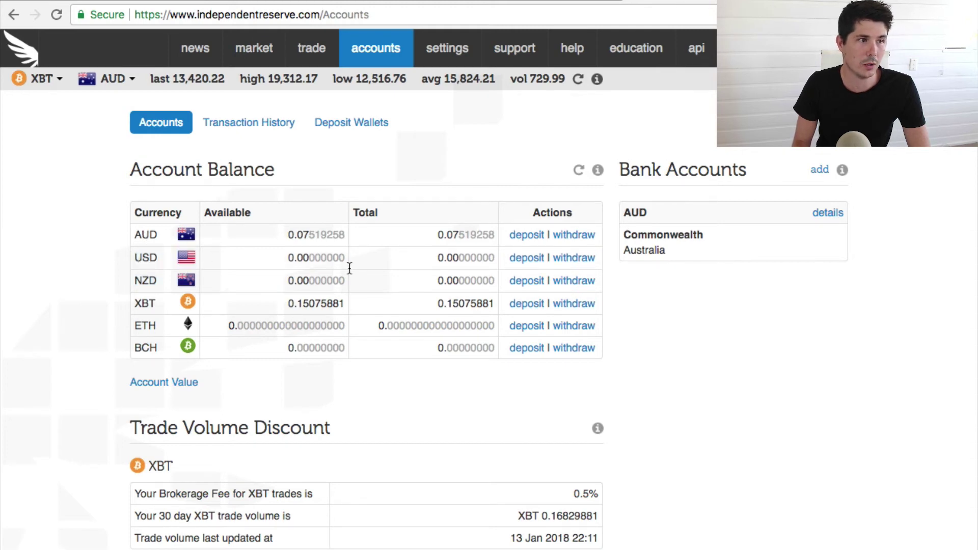
click(555, 235)
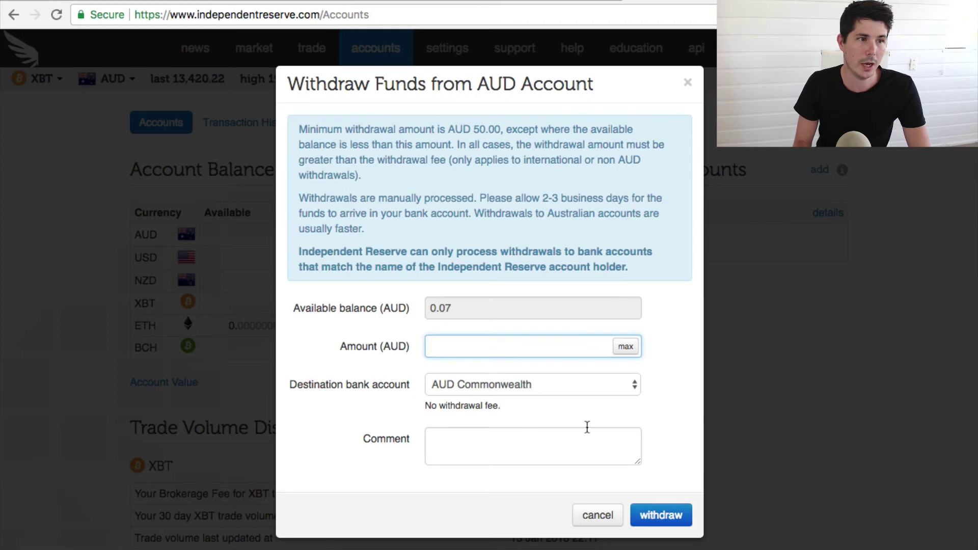
click(597, 516)
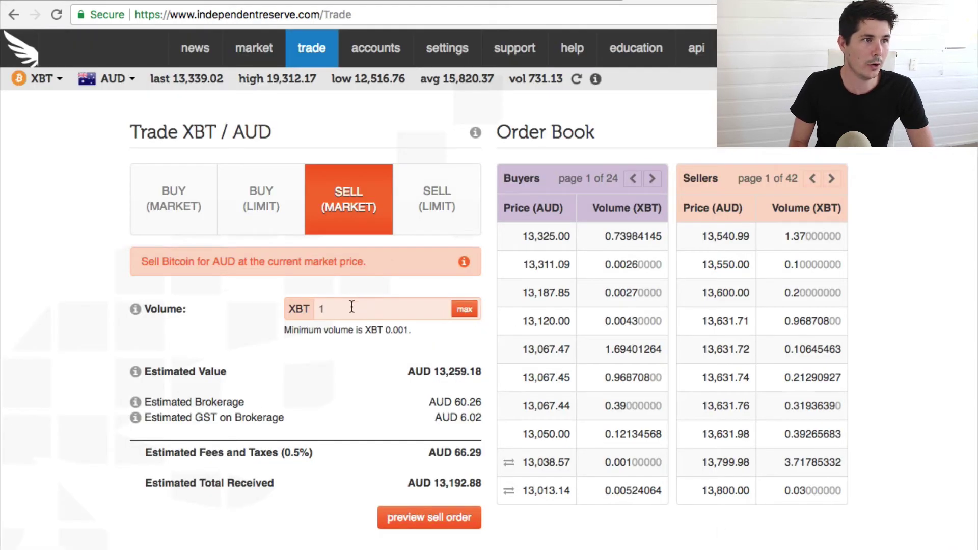
Re-enter a 1 XBT sell volume, note the AUD 13,227.44 total, and select the 13331.37 payment.
double_click(351, 307)
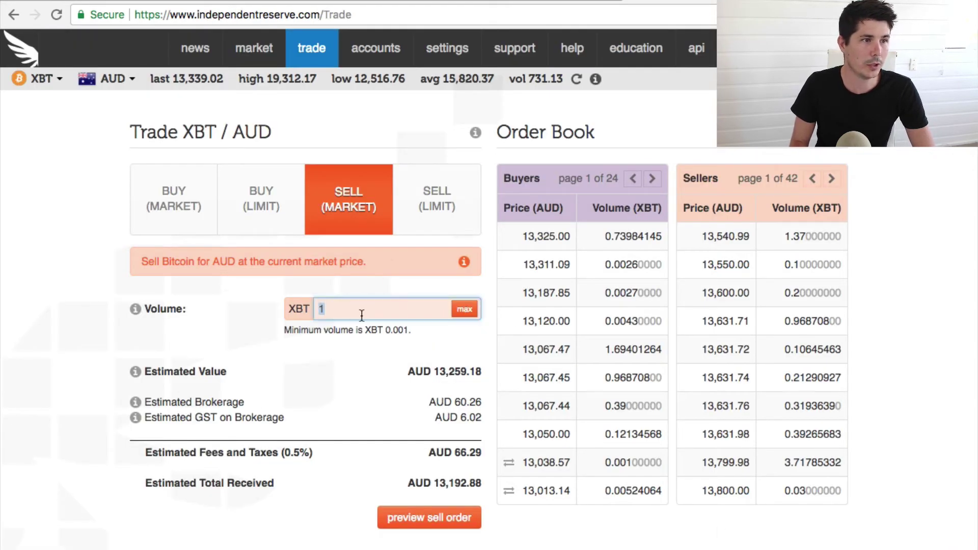
text(1)
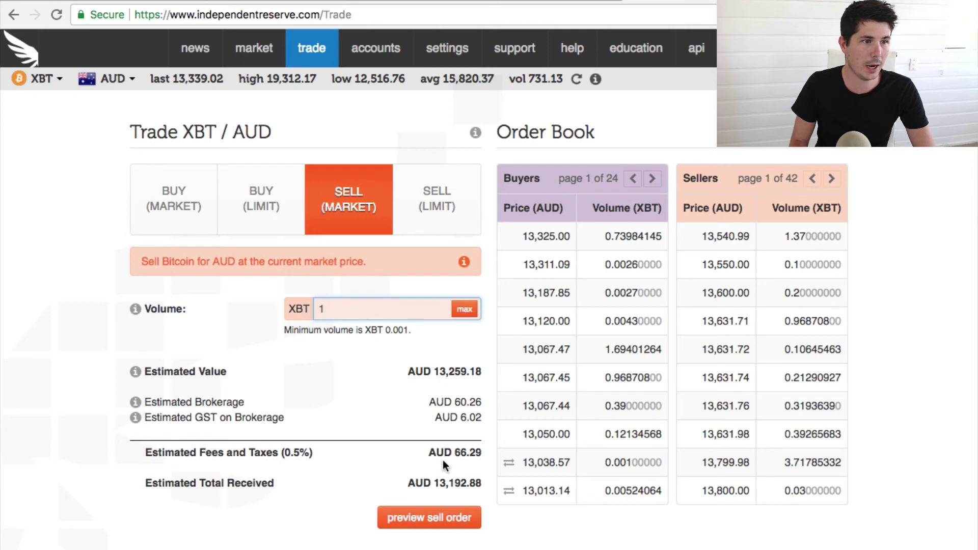
drag(435, 481, 480, 482)
click(439, 485)
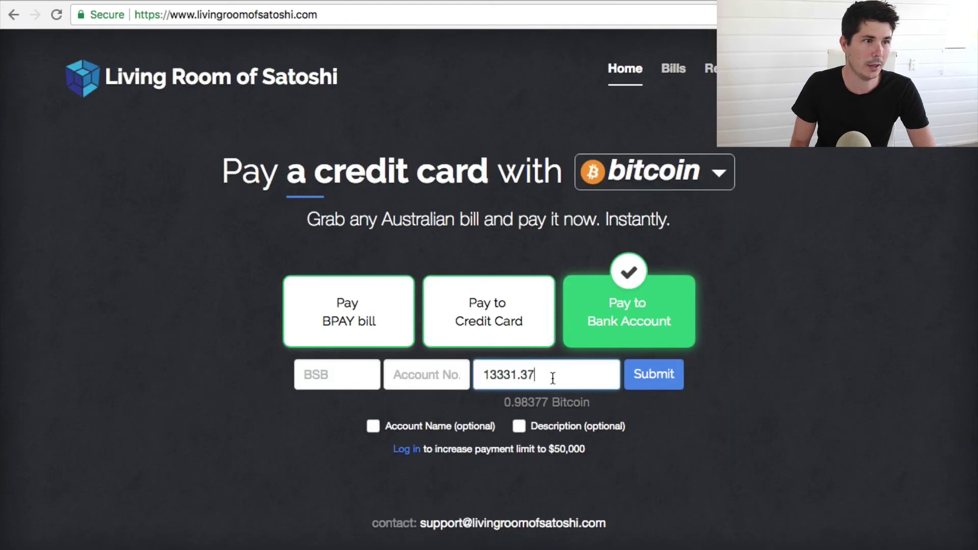
double_click(552, 377)
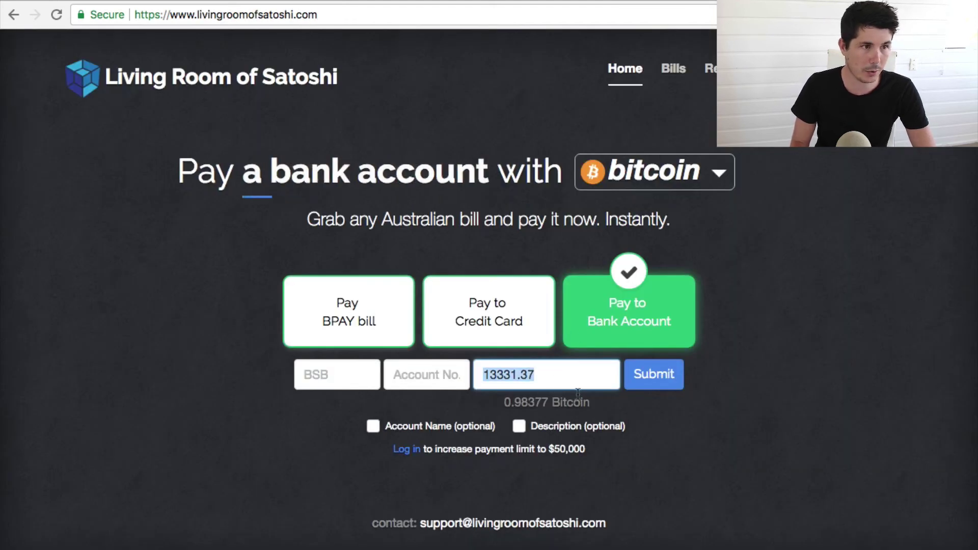
Paste 13227.44 as the payment amount and note its 0.97610 Bitcoin equivalent.
text(13227.44)
drag(488, 377, 551, 376)
click(535, 376)
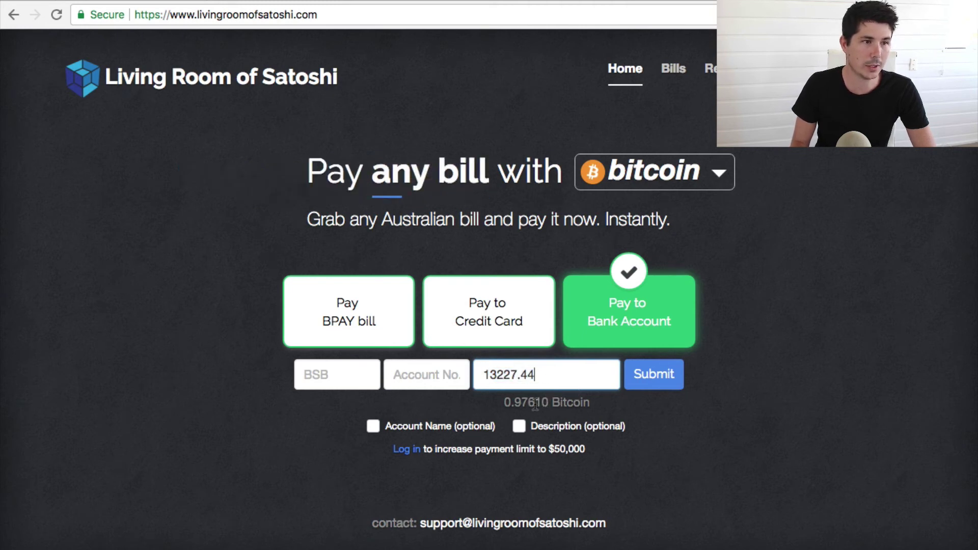
drag(505, 402, 544, 403)
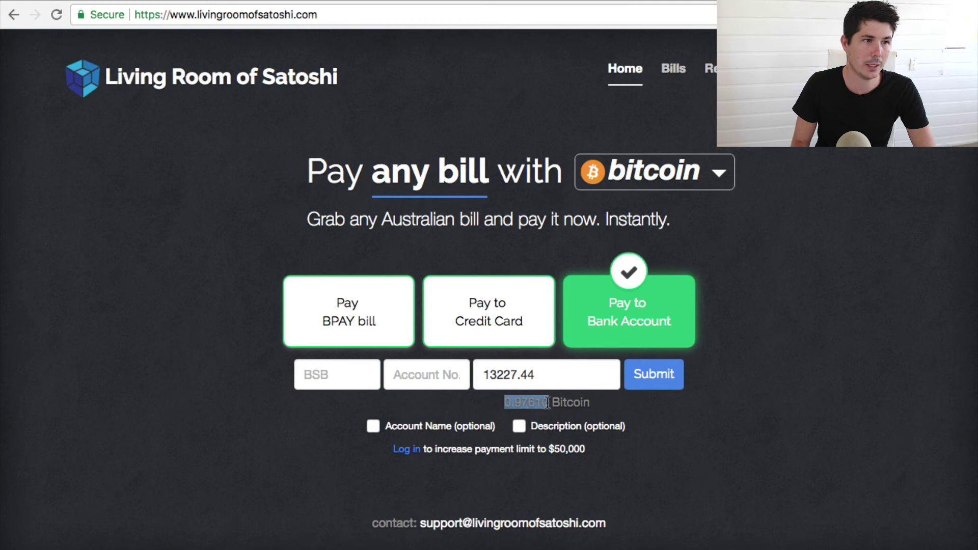
click(548, 402)
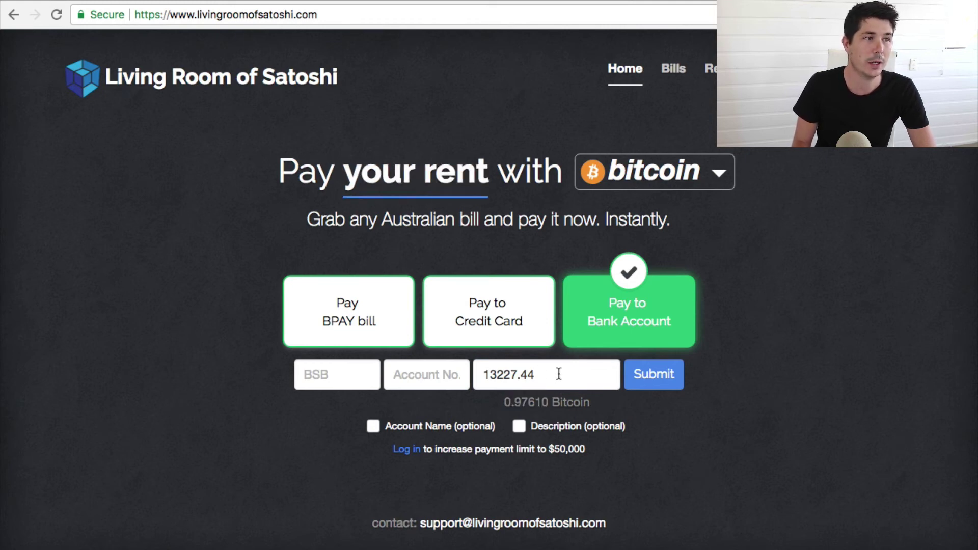
Adjust the amount through 13600 and 13550 to 13551, about 1.00372 Bitcoin.
drag(555, 374, 499, 376)
key(Left)
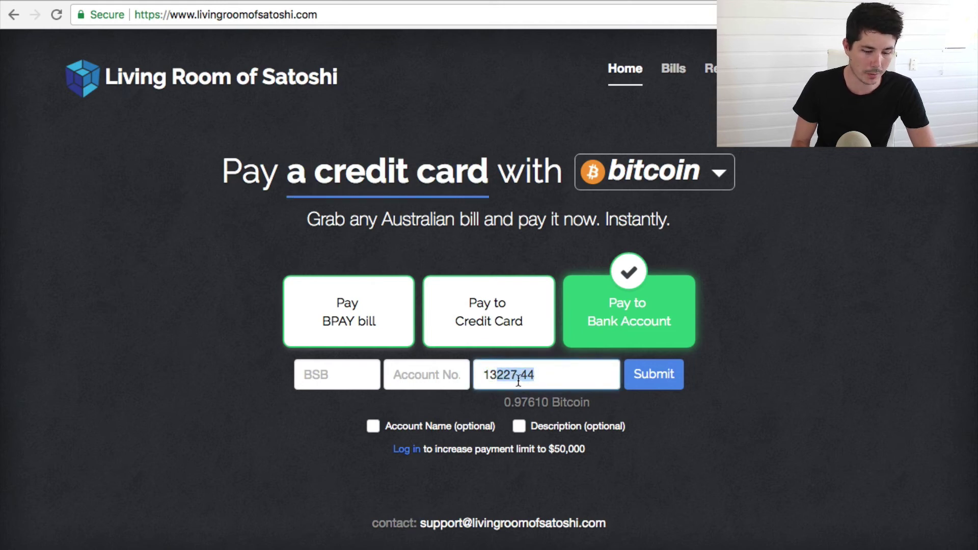
text(500)
key(BackSpace)
key(BackSpace)
key(BackSpace)
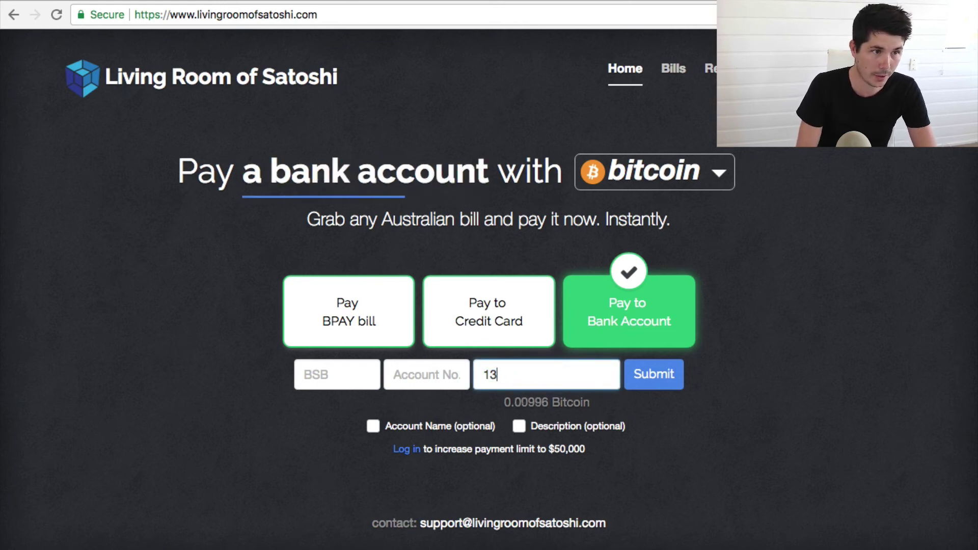
text(600)
key(BackSpace)
key(BackSpace)
key(BackSpace)
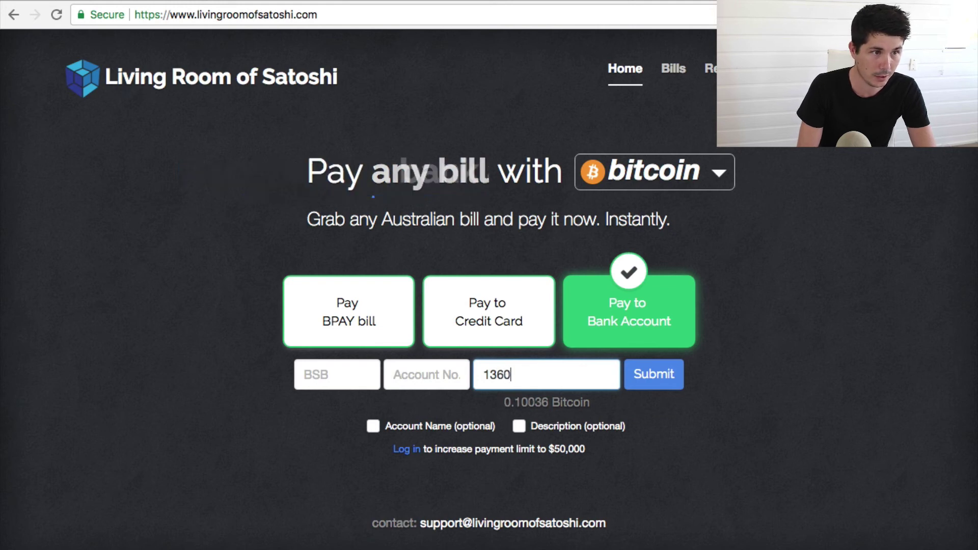
text(550)
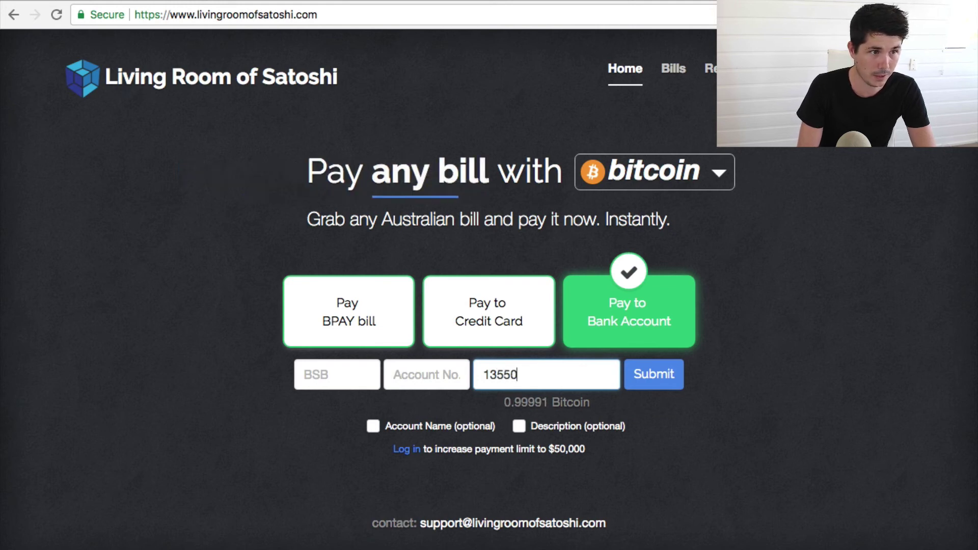
key(BackSpace)
text(6)
key(BackSpace)
text(5)
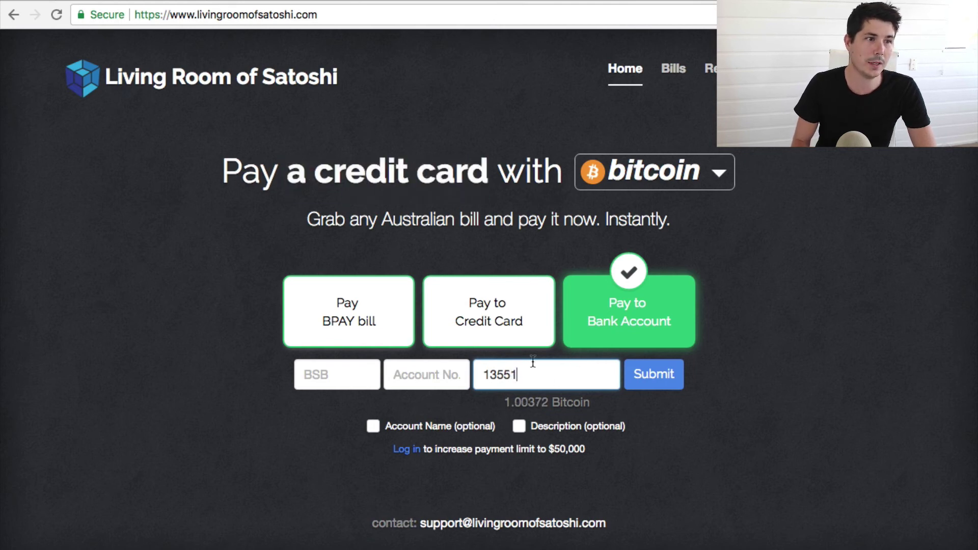
key(ctrl+Tab)
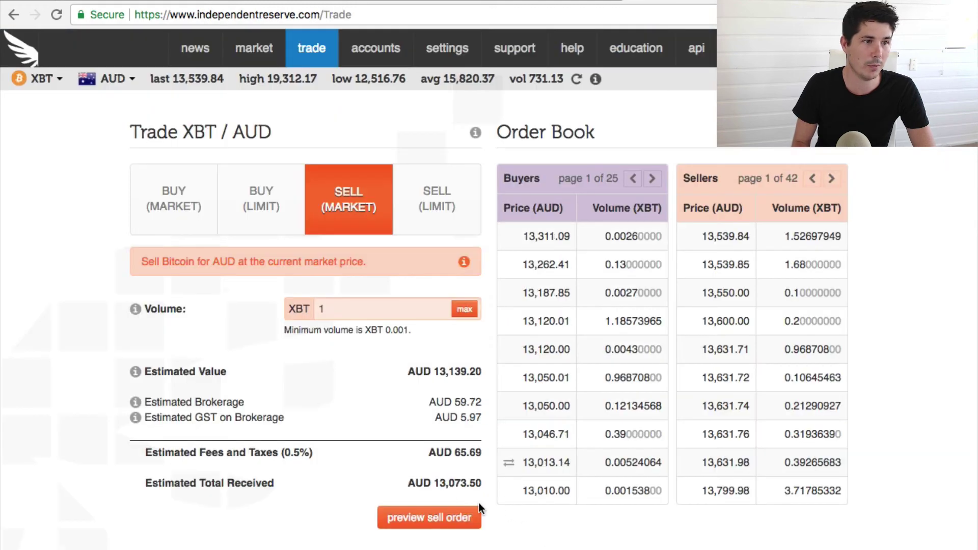
Note the AUD 13,073.50 market-sell total, then check the 13551 payment on Living Room of Satoshi.
drag(432, 484, 471, 485)
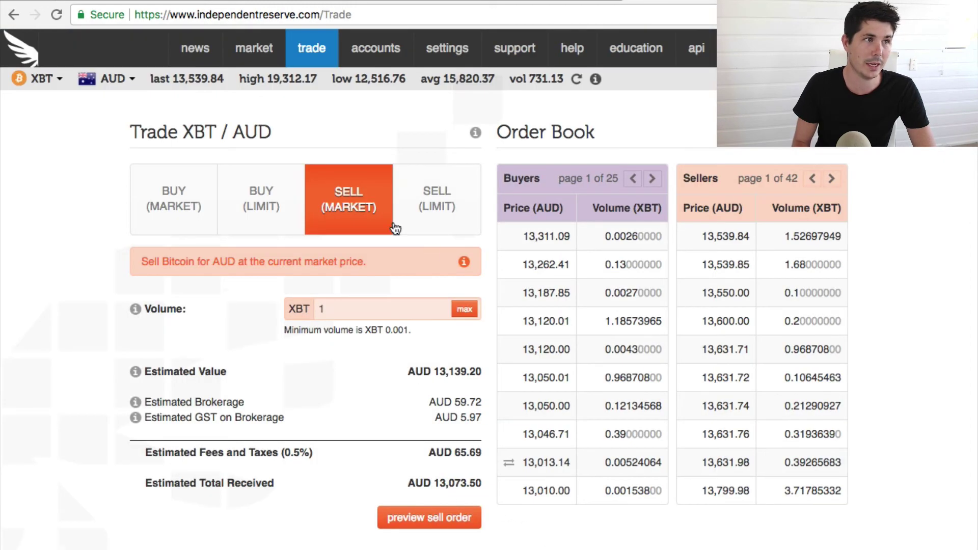
key(ctrl+Tab)
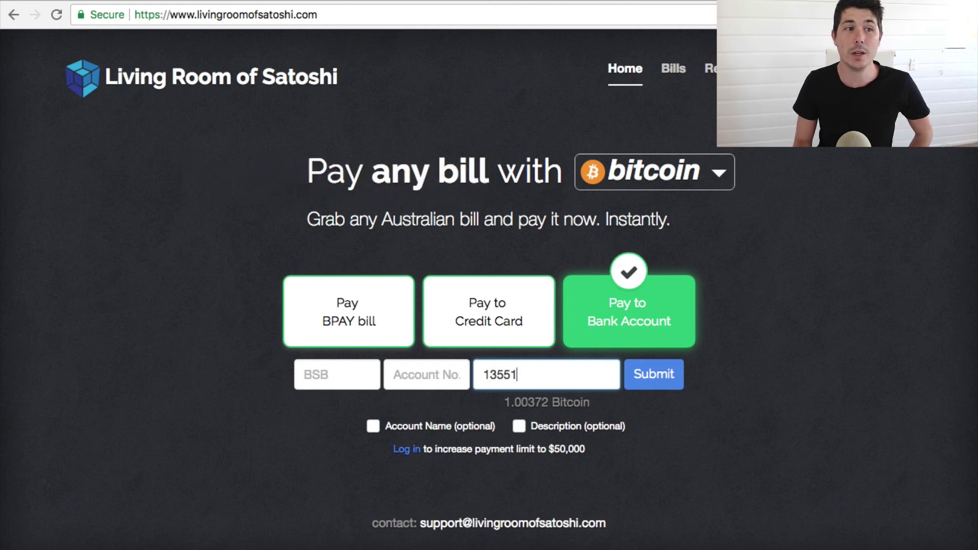
drag(521, 370, 495, 373)
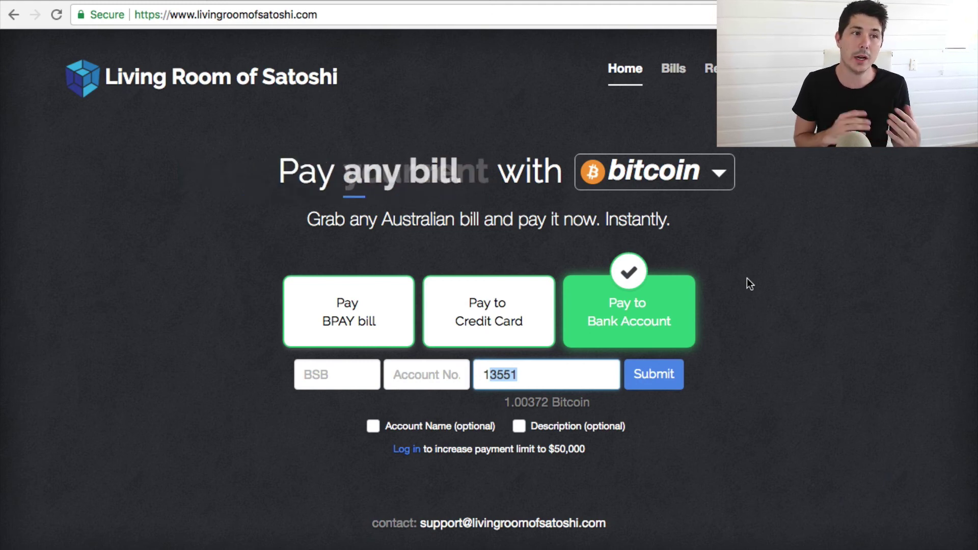
Browse Living Room of Satoshi's accepted coins, then view Independent Reserve's XBT, ETH and BCH list.
click(628, 169)
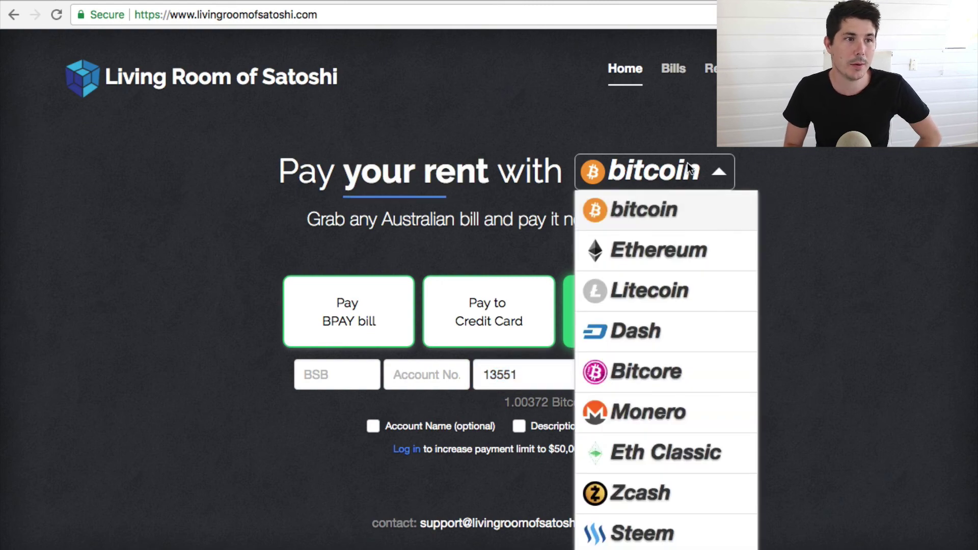
scroll(682, 316, down, 3)
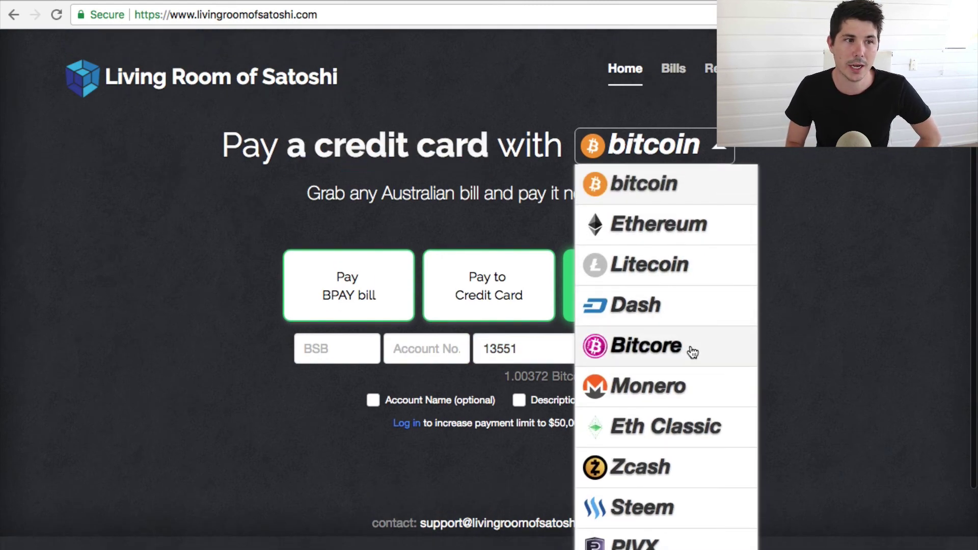
scroll(690, 356, down, 1)
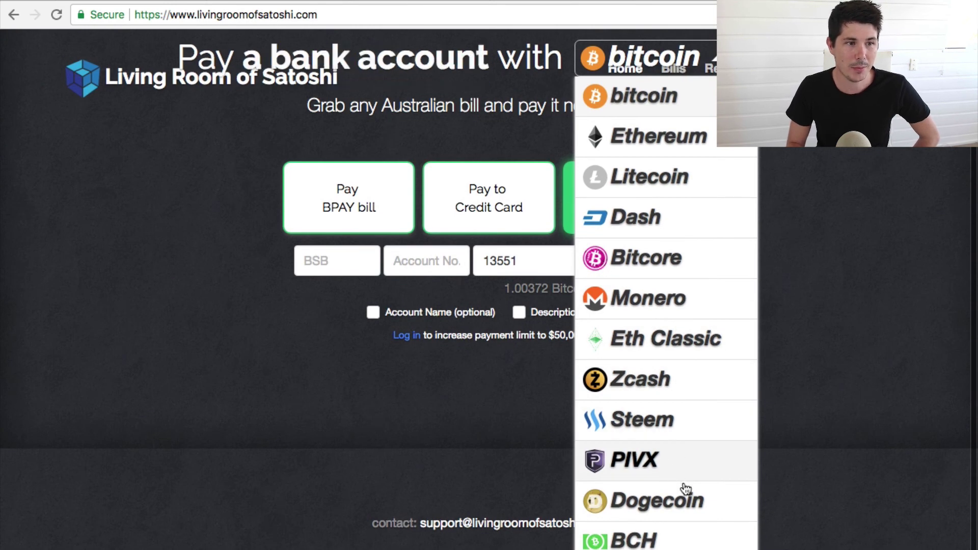
click(677, 50)
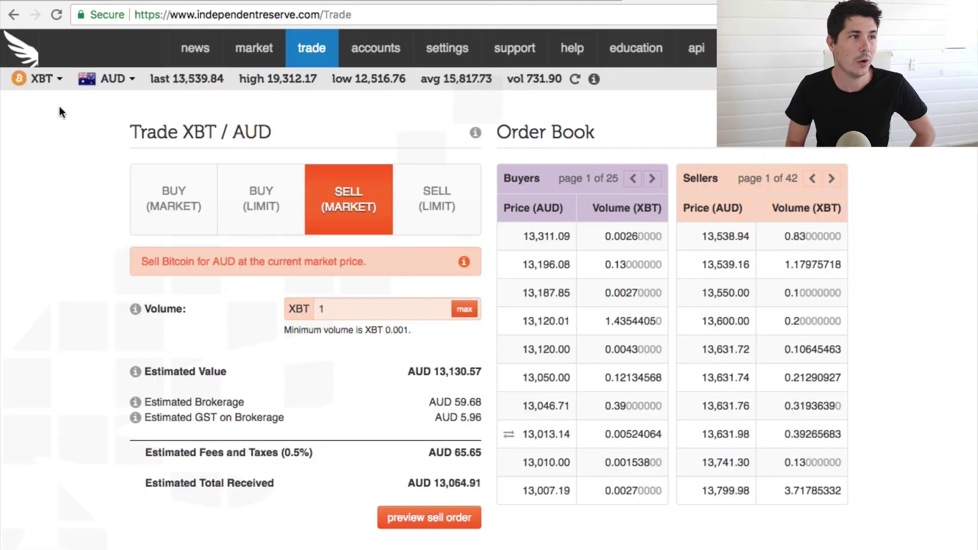
click(56, 78)
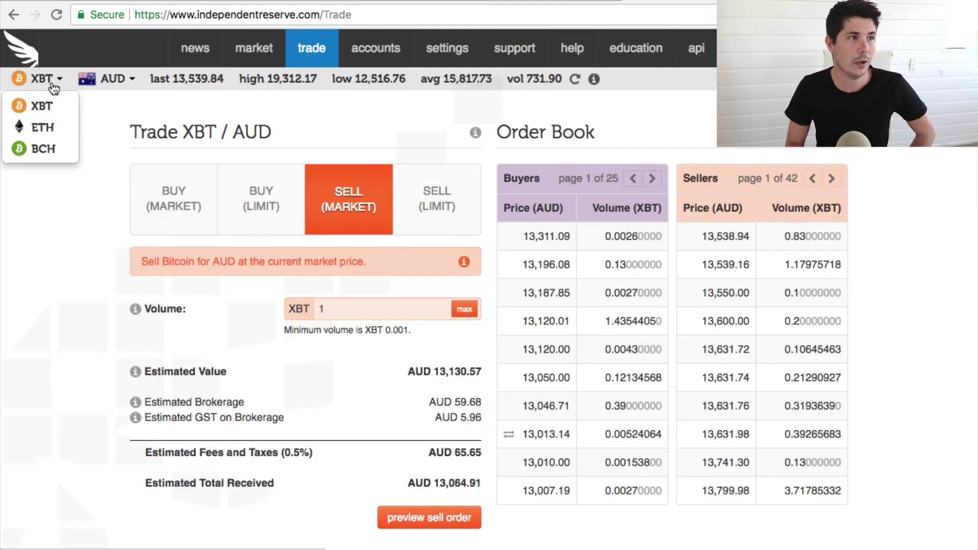
click(125, 279)
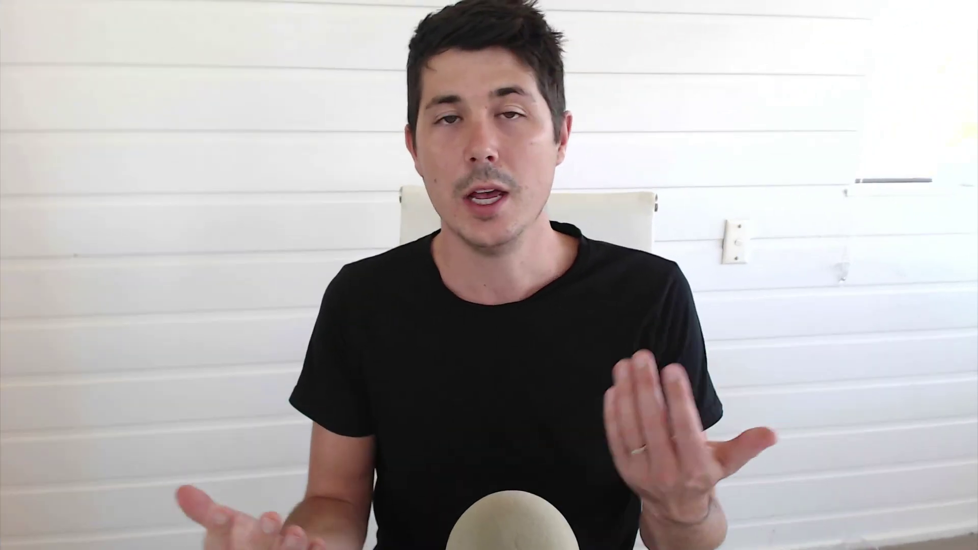